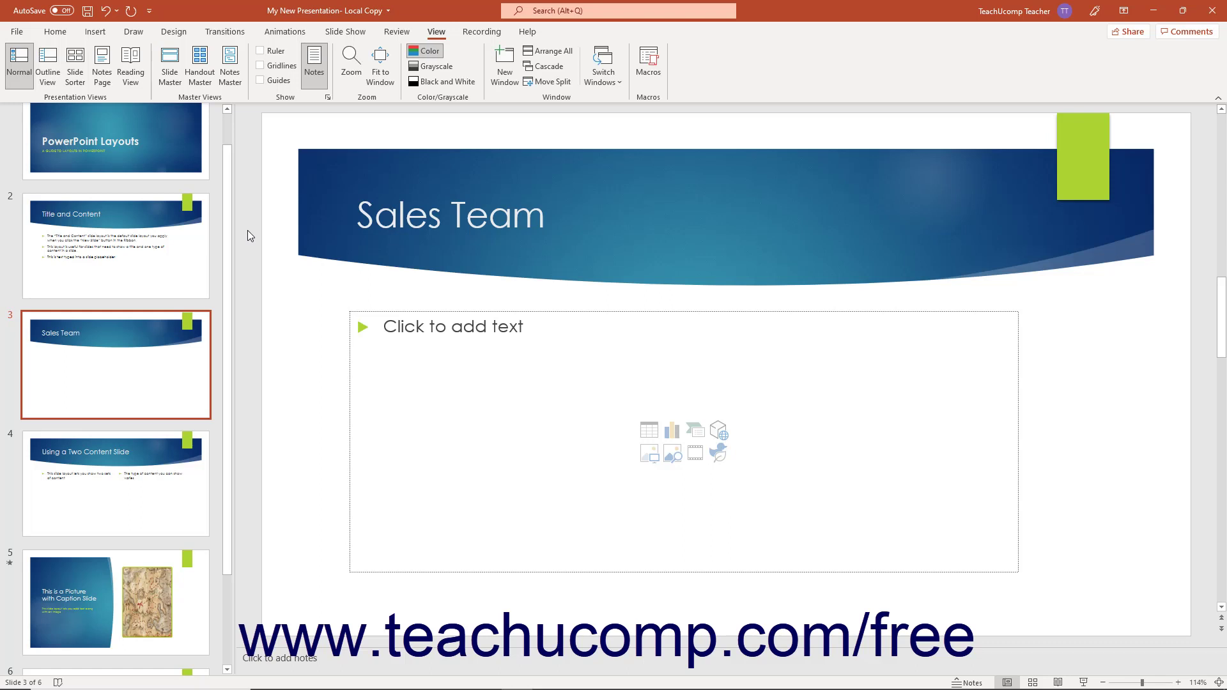
Display the horizontal and vertical rulers around the Sales Team slide.
{"action": "left_click", "coordinate": [260, 51]}
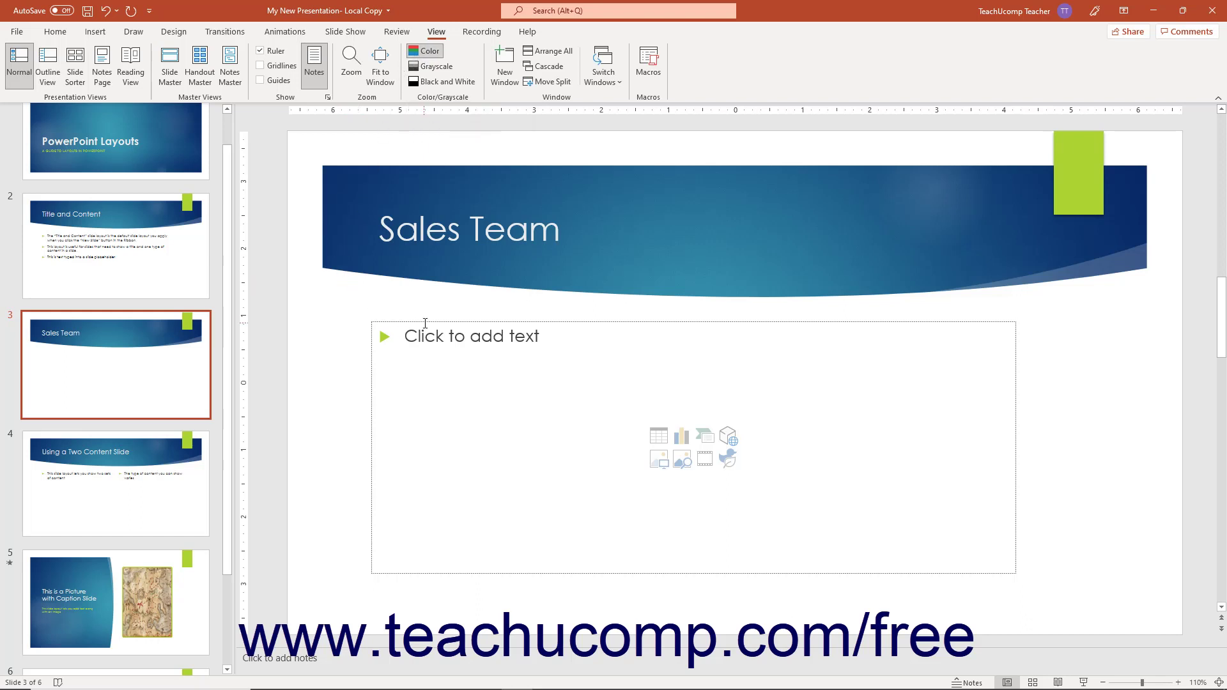
Place the cursor in the empty content placeholder and switch its bullets off.
{"action": "left_click", "coordinate": [403, 337]}
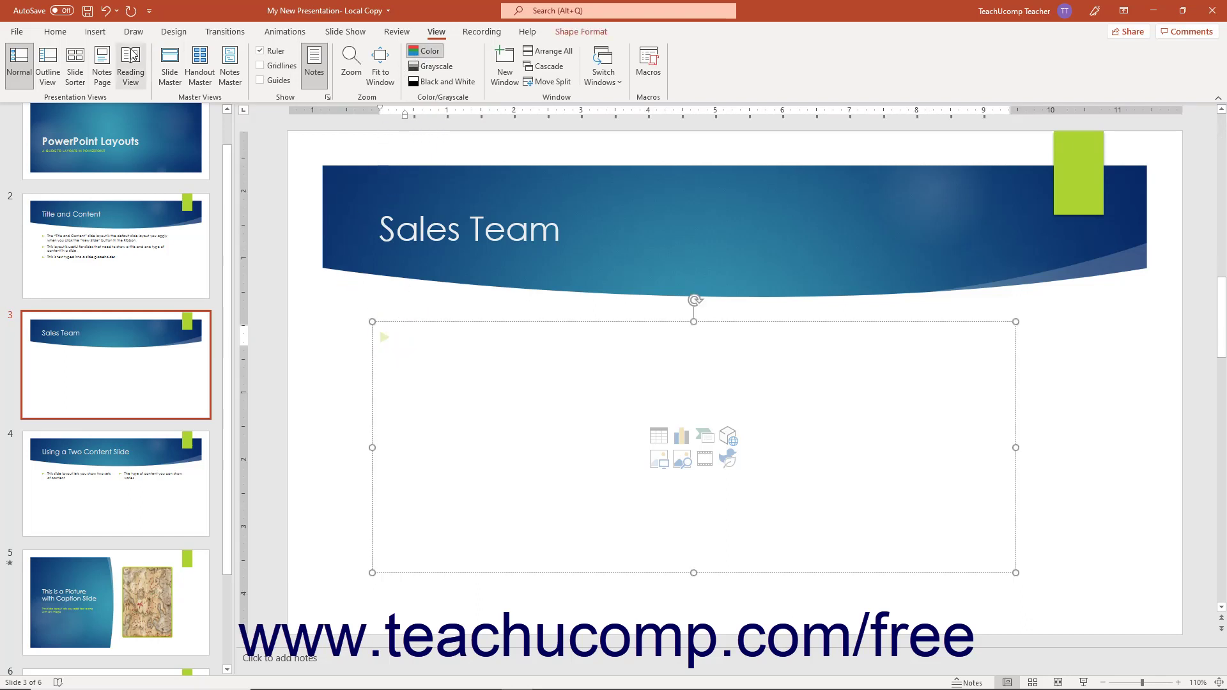
{"action": "left_click", "coordinate": [55, 30]}
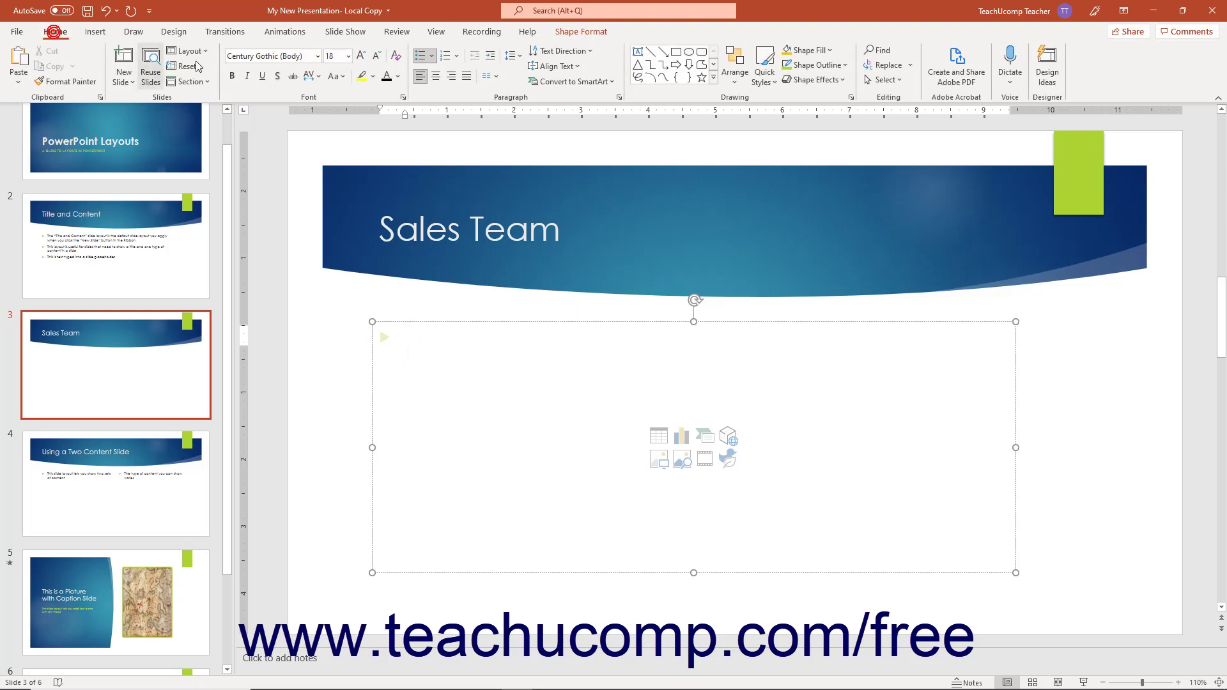
{"action": "left_click", "coordinate": [420, 55]}
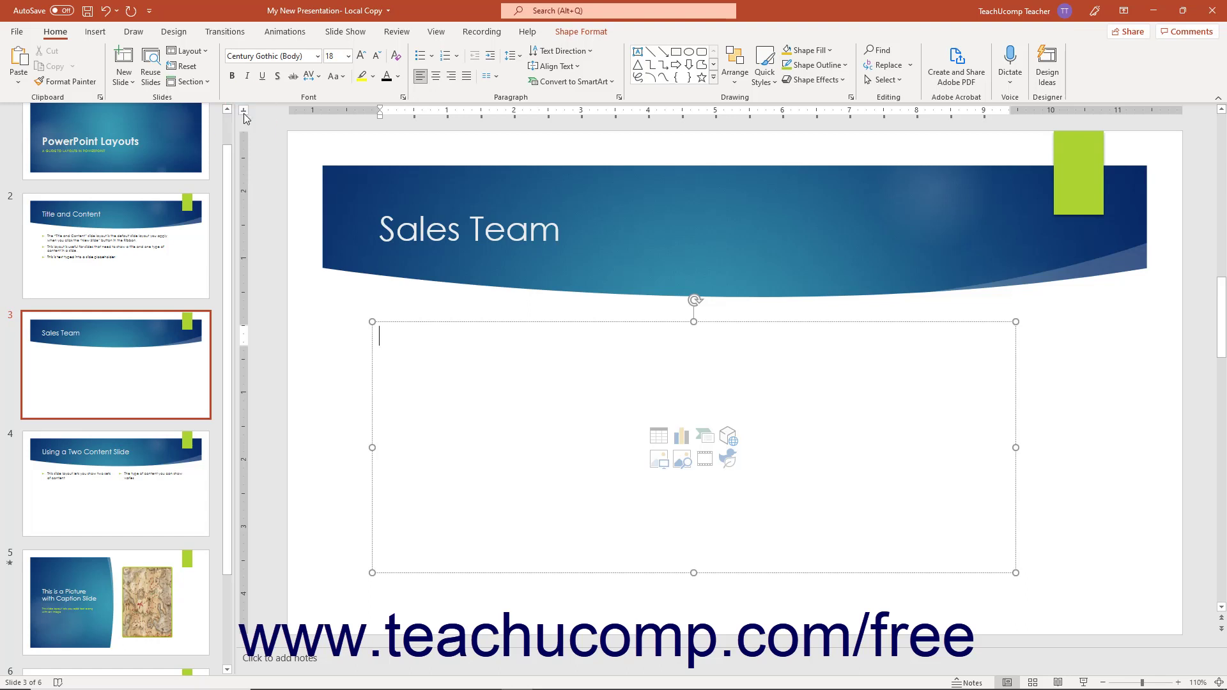
{"action": "left_click", "coordinate": [245, 112]}
{"action": "left_click", "coordinate": [244, 111]}
{"action": "left_click", "coordinate": [244, 113]}
Add left tab stops at about 3.5 and 6.5 inches on the horizontal ruler.
{"action": "left_click", "coordinate": [581, 111]}
{"action": "left_click", "coordinate": [582, 116]}
{"action": "left_click", "coordinate": [613, 111]}
{"action": "left_click", "coordinate": [818, 112]}
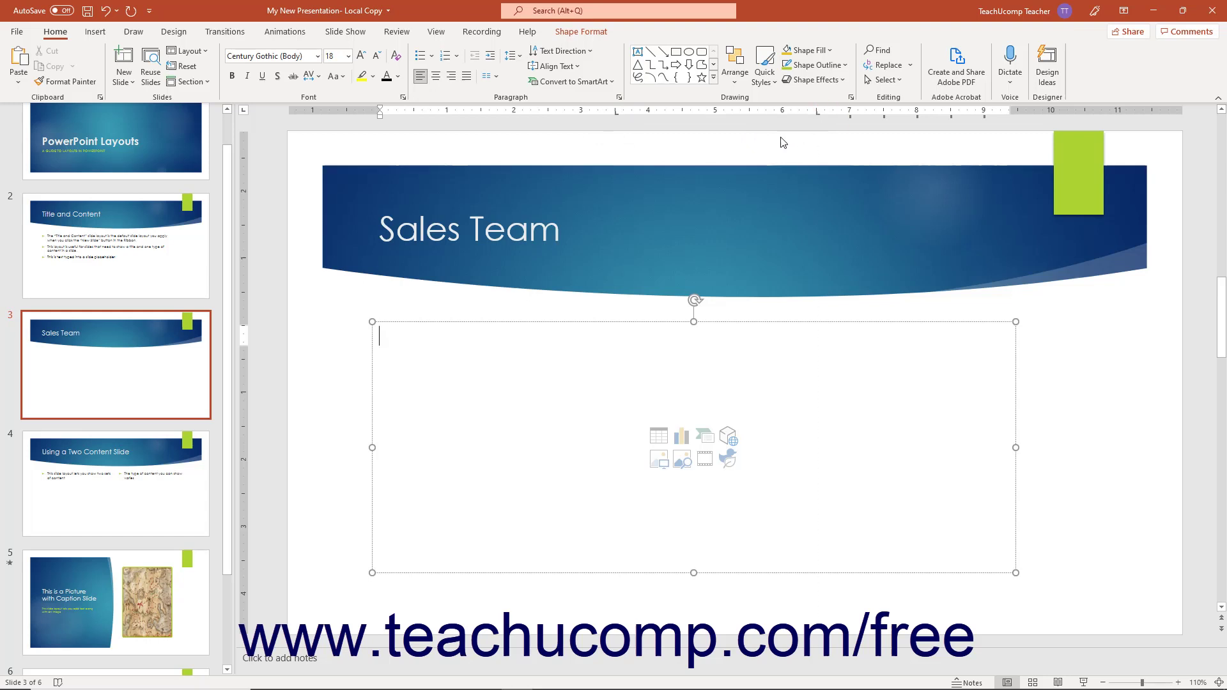
{"action": "type", "text": "First Name"}
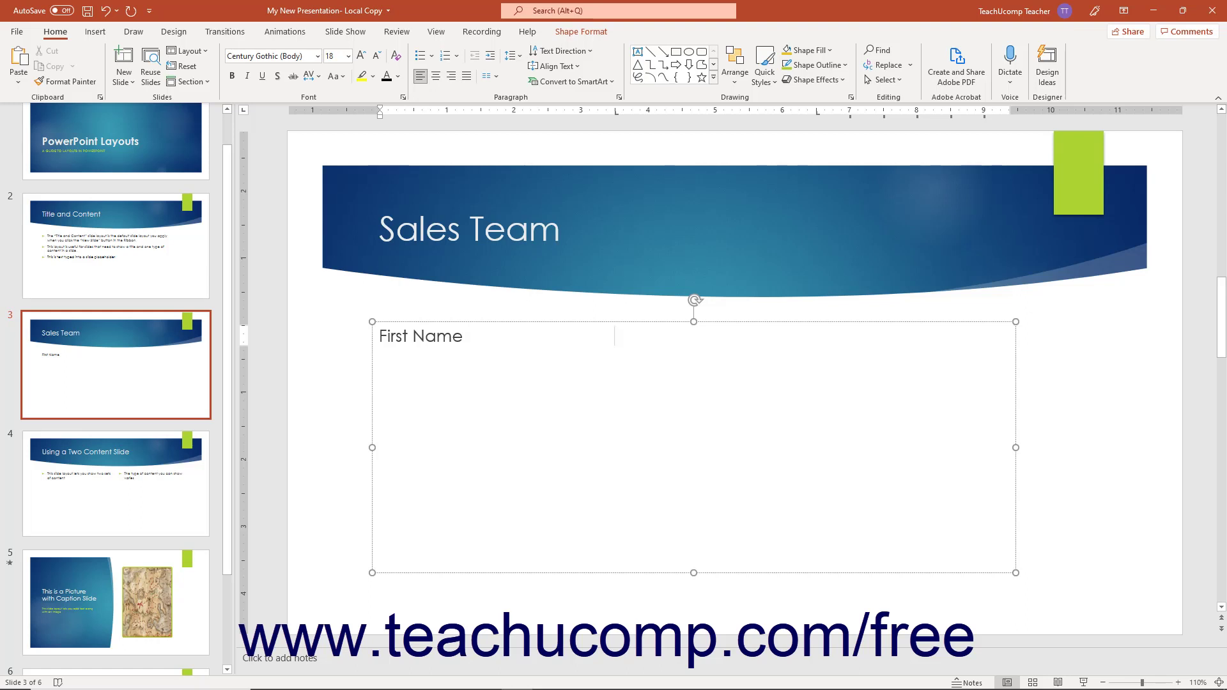
{"action": "type", "text": "Last Name"}
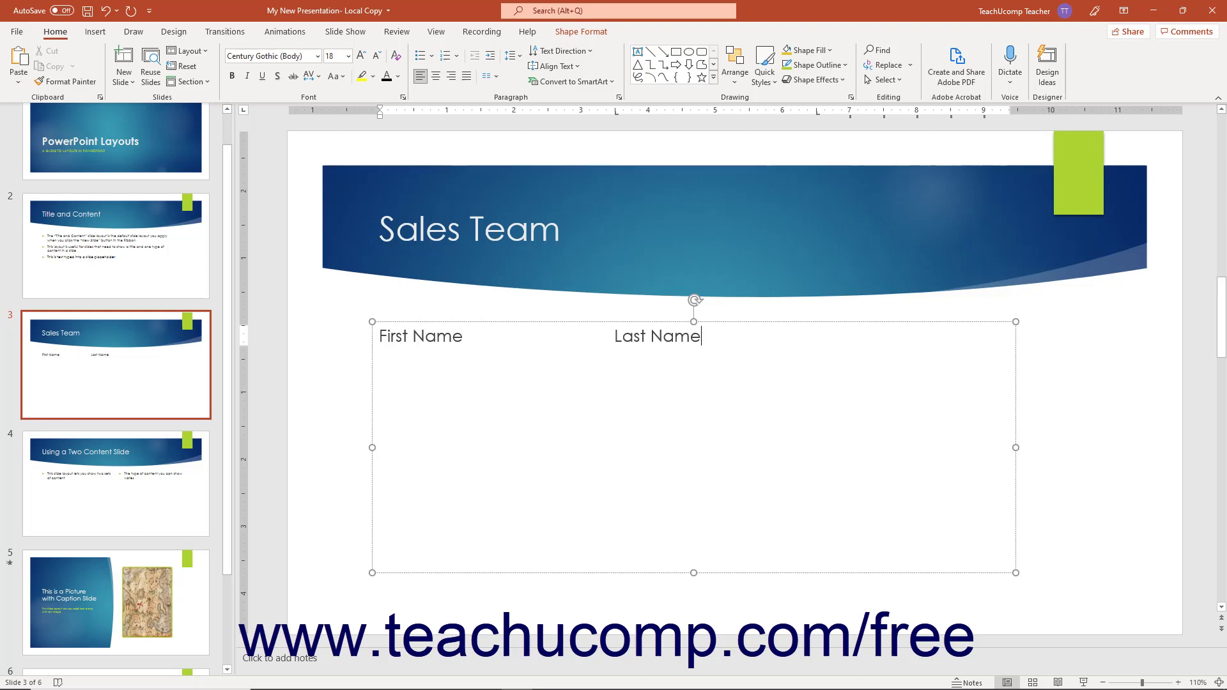
Enter the tab-separated headings First Name, Last Name, Position and start a new line.
{"action": "key", "text": "Tab"}
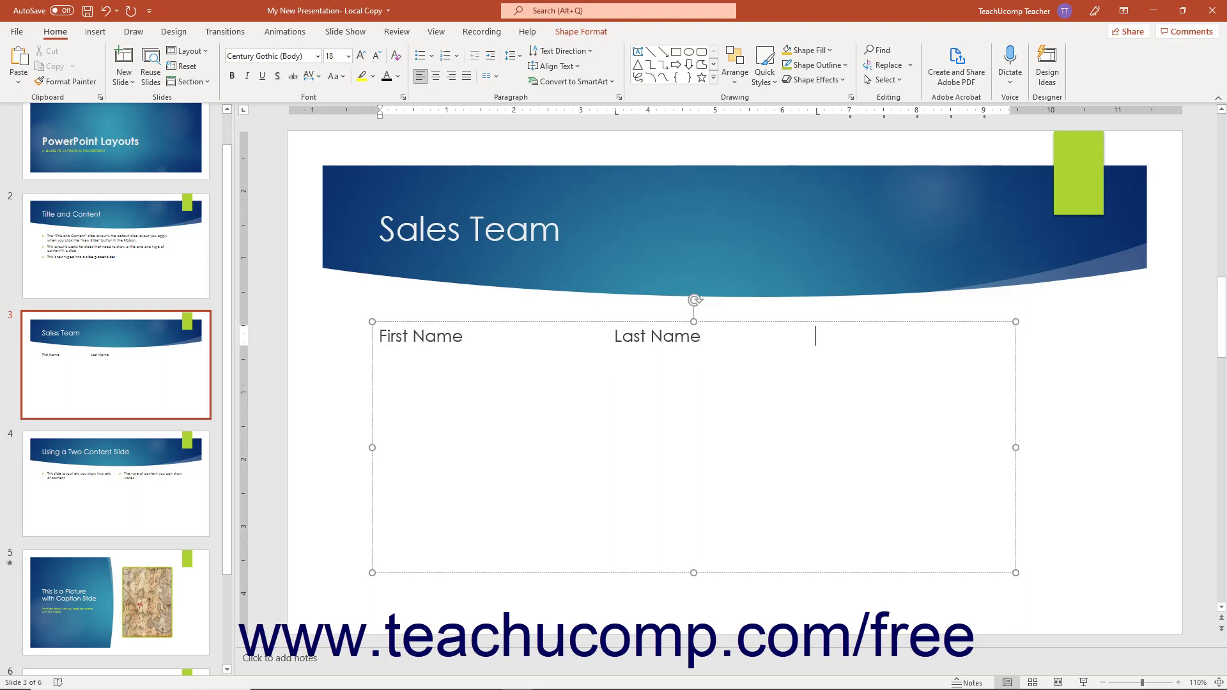
{"action": "type", "text": "Position"}
{"action": "key", "text": "Return"}
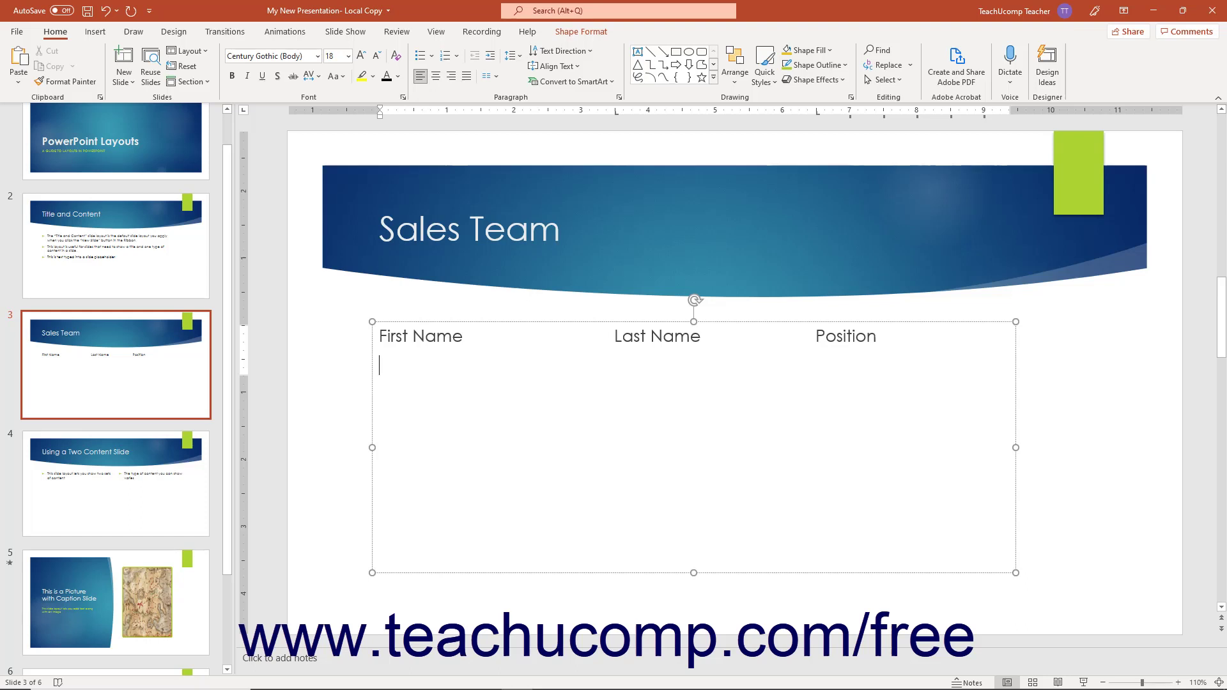
{"action": "type", "text": "Jon"}
Enter rows Jon Doe – Team Consultant, Georgia Smith – Team Leader, and Jane White.
{"action": "key", "text": "Tab"}
{"action": "type", "text": "Doe"}
{"action": "key", "text": "Tab"}
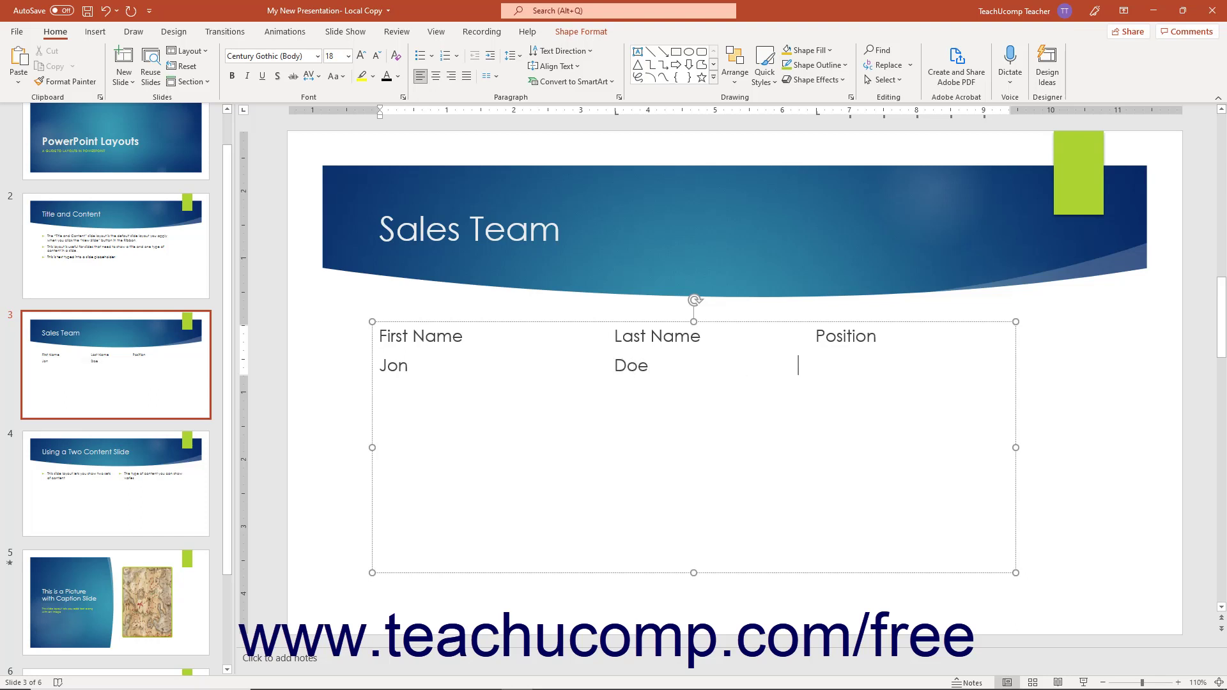
{"action": "type", "text": "Team Consultant"}
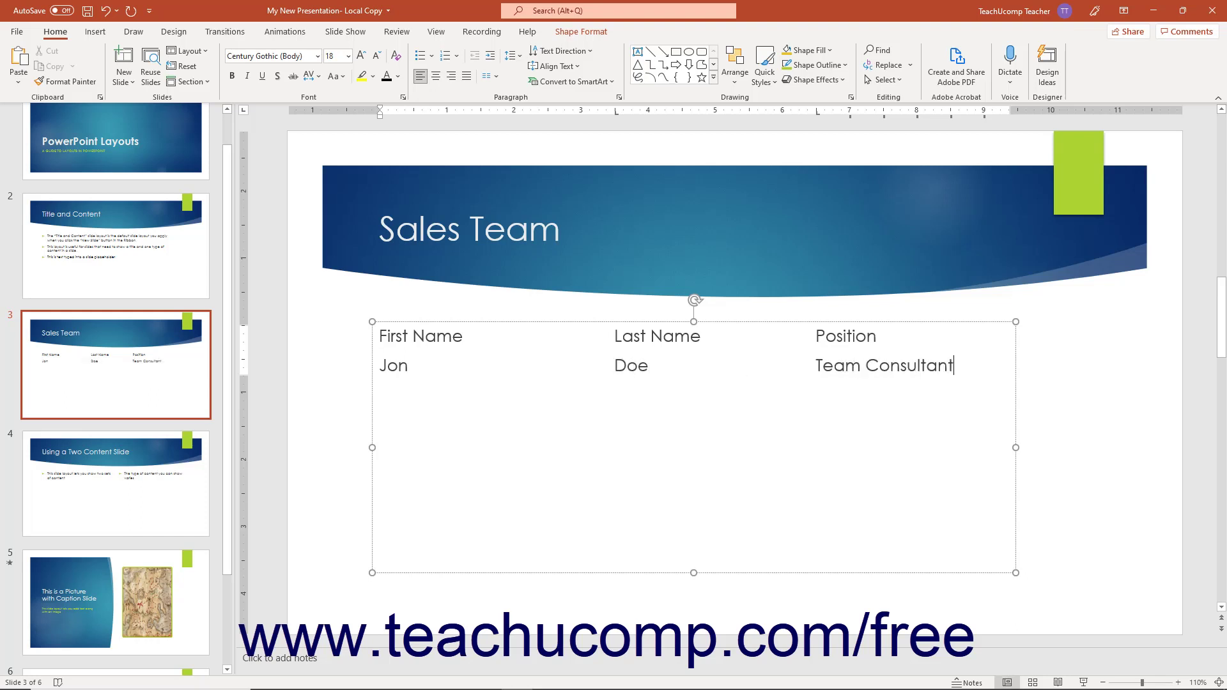
{"action": "key", "text": "Return"}
{"action": "type", "text": "Geo"}
{"action": "type", "text": "rgia\tSmith"}
{"action": "key", "text": "Tab"}
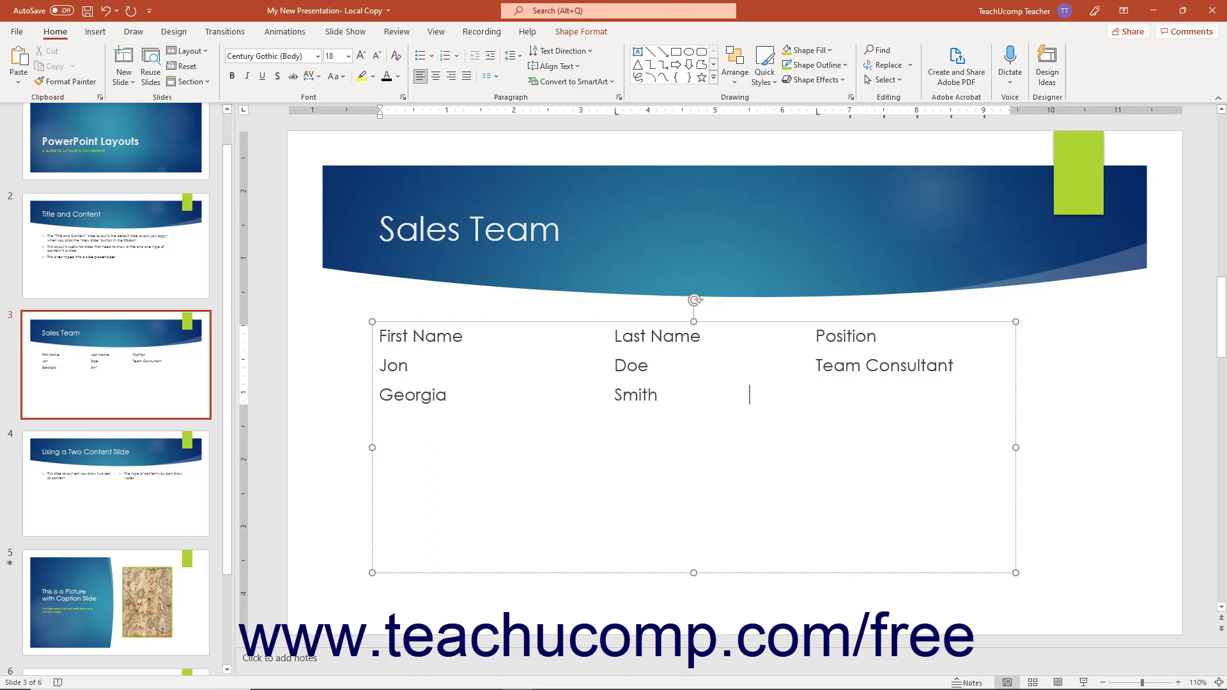
{"action": "type", "text": "Team Leader"}
{"action": "key", "text": "Return"}
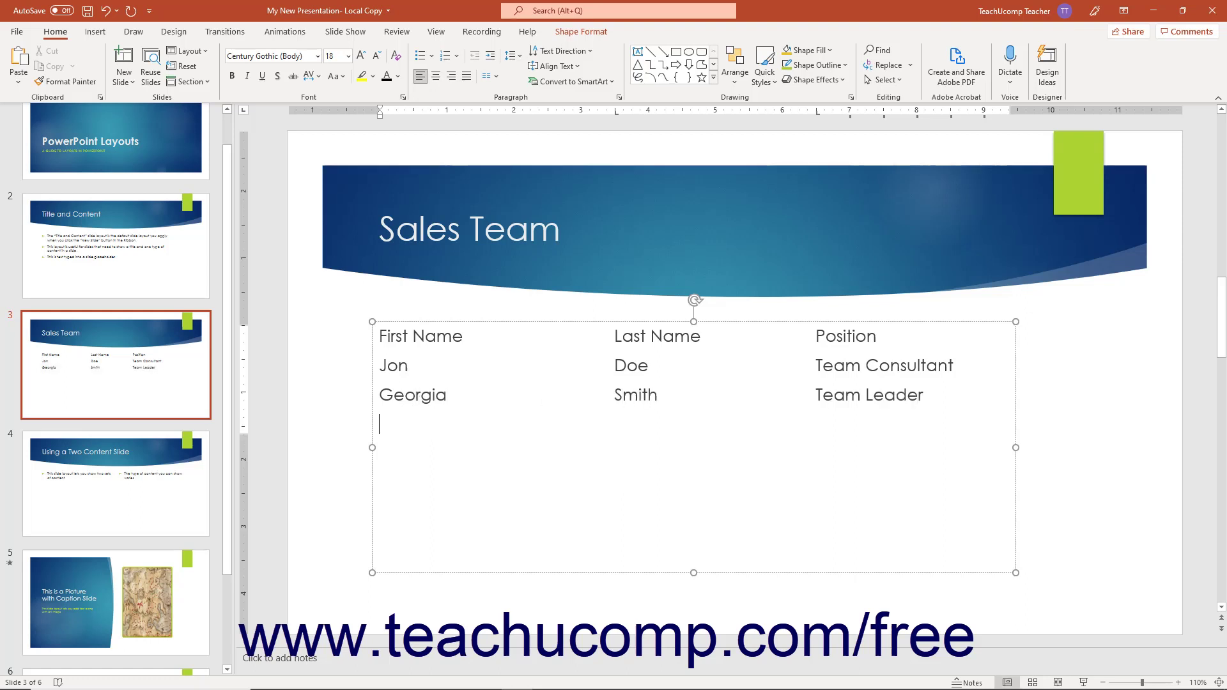
{"action": "type", "text": "Jane\t"}
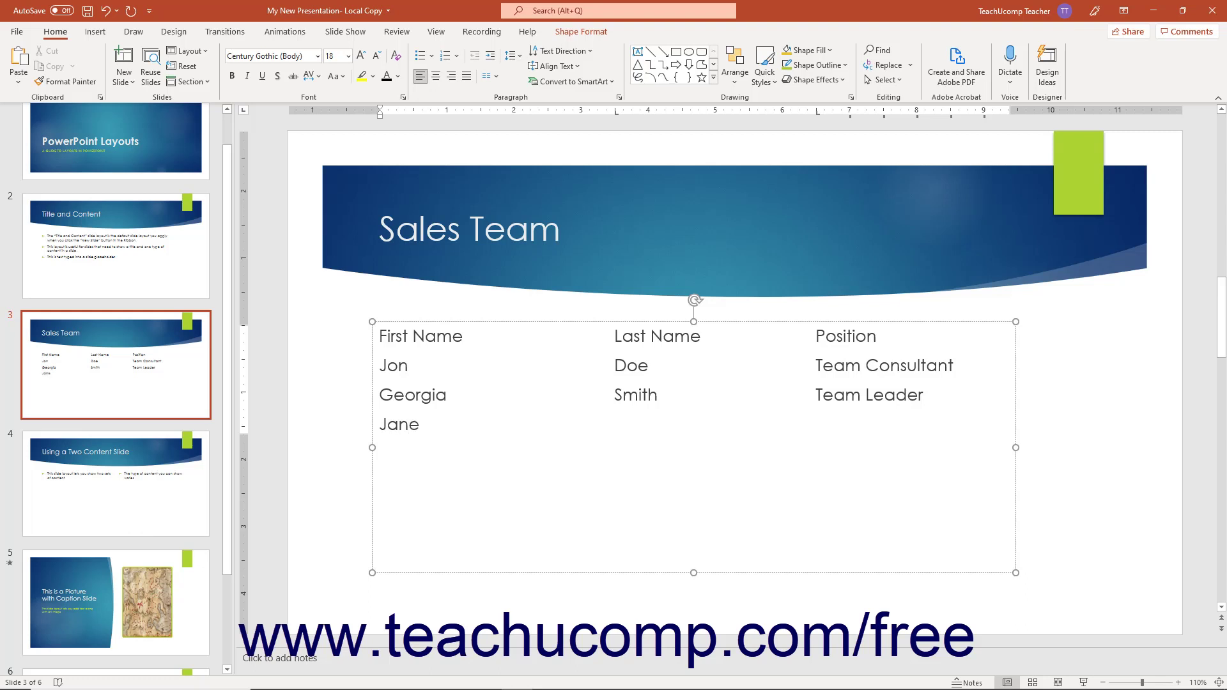
{"action": "type", "text": "White"}
{"action": "key", "text": "Tab"}
{"action": "type", "text": "Team Assis"}
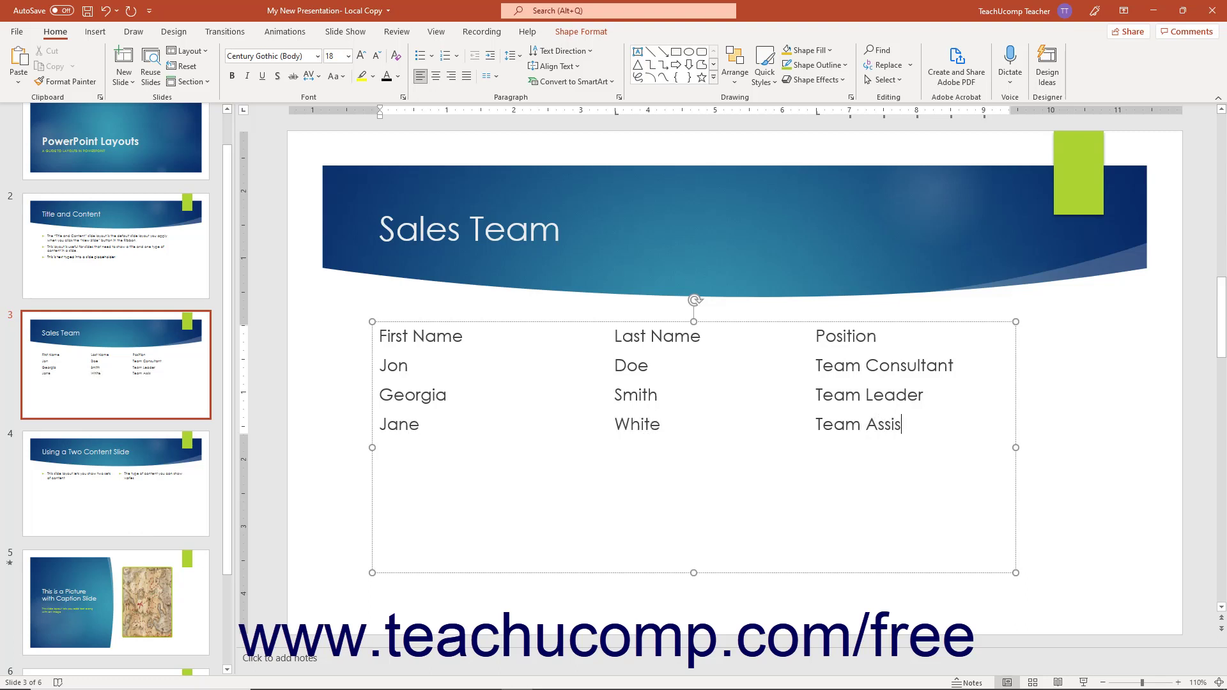
{"action": "type", "text": "tant"}
Add a new line below the staff rows, adjust its tab stops, and leave a blank line.
{"action": "key", "text": "Return"}
{"action": "left_click_drag", "start_coordinate": [817, 113], "coordinate": [817, 124]}
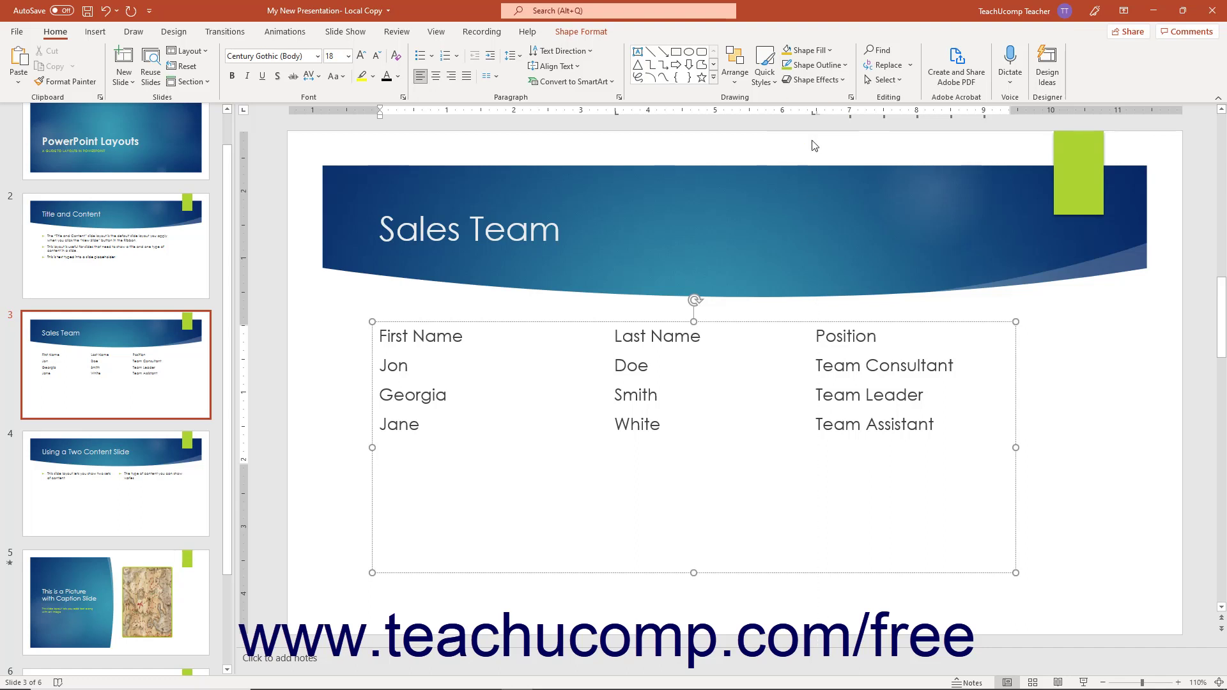
{"action": "left_click", "coordinate": [617, 113]}
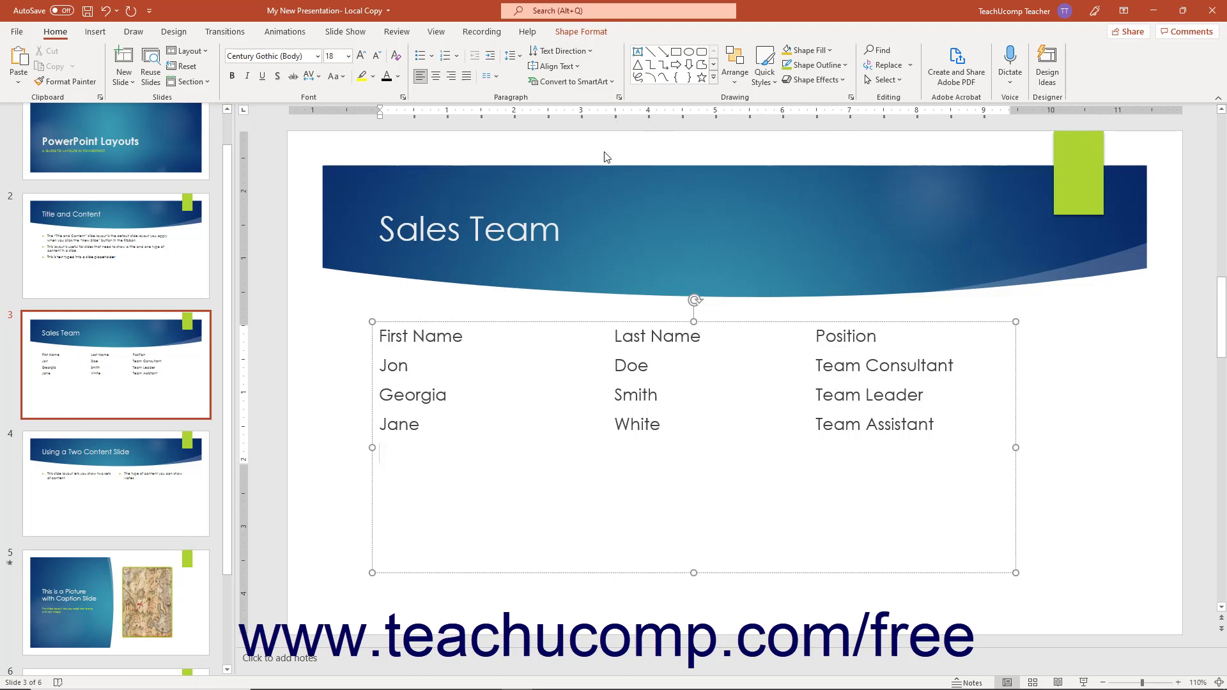
{"action": "key", "text": "Return"}
{"action": "type", "text": "P"}
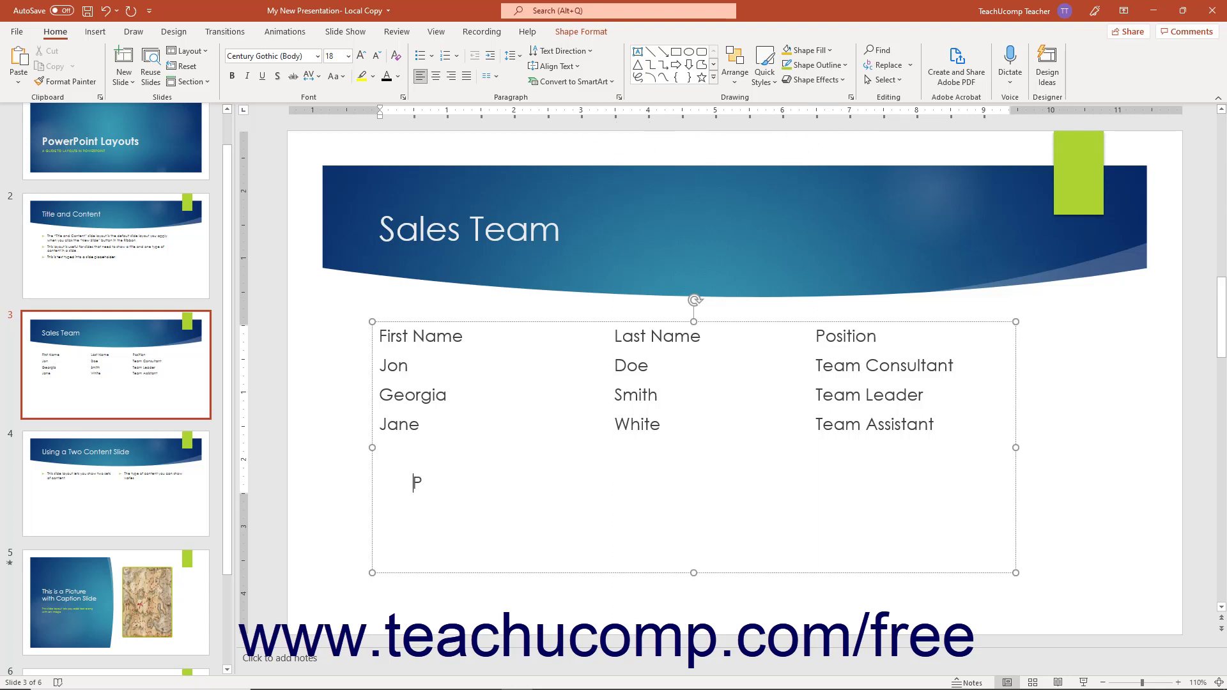
{"action": "type", "text": "lease see Georgia for more information."}
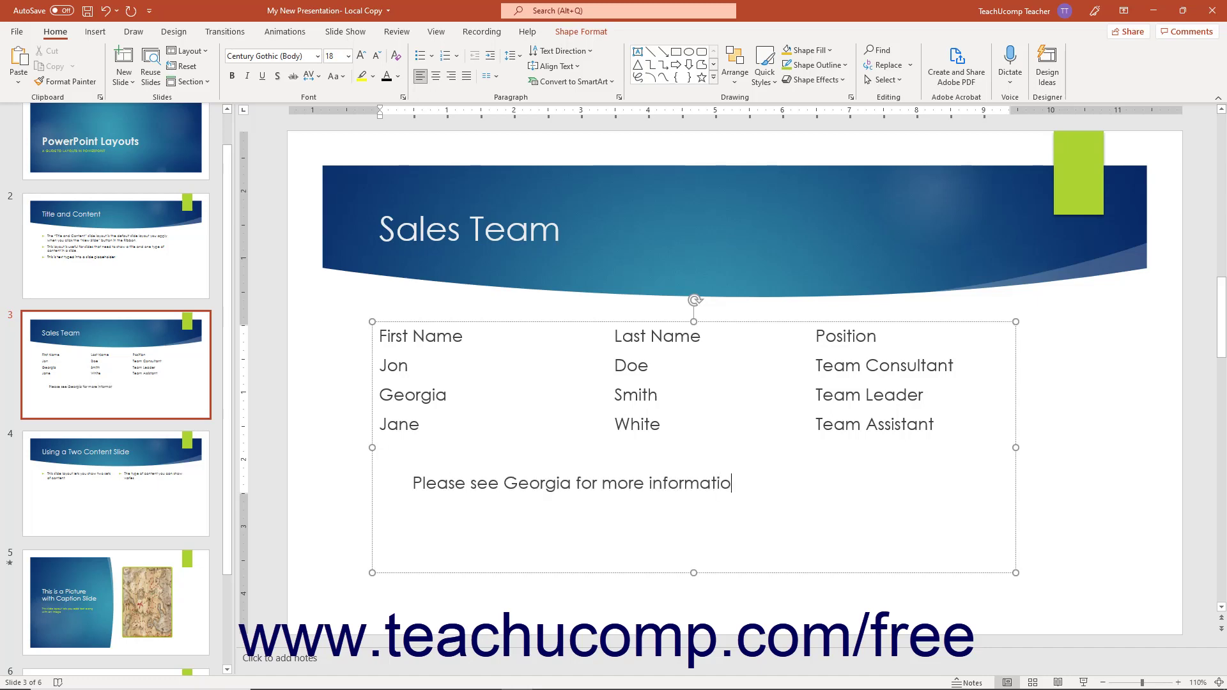